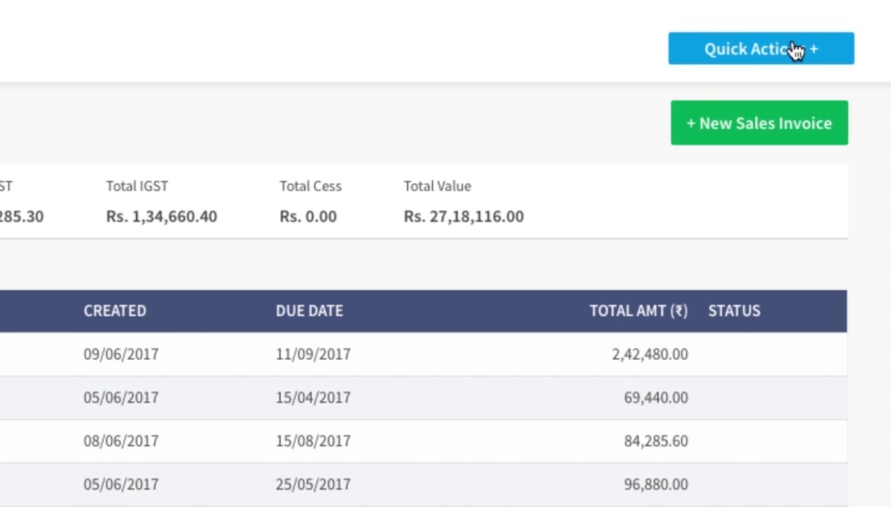
Start a blank advance receipt from Quick Actions, then go to its receipt number field.
{"action": "left_click", "coordinate": [797, 51]}
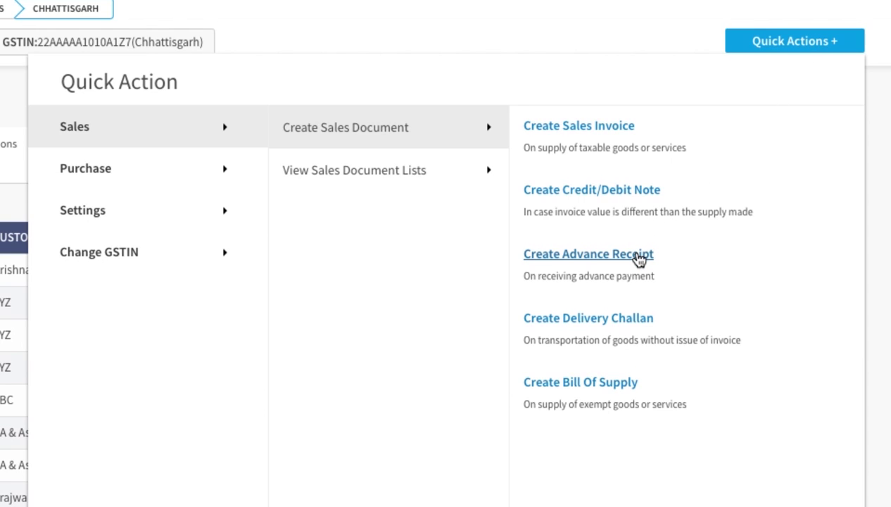
{"action": "left_click", "coordinate": [638, 259]}
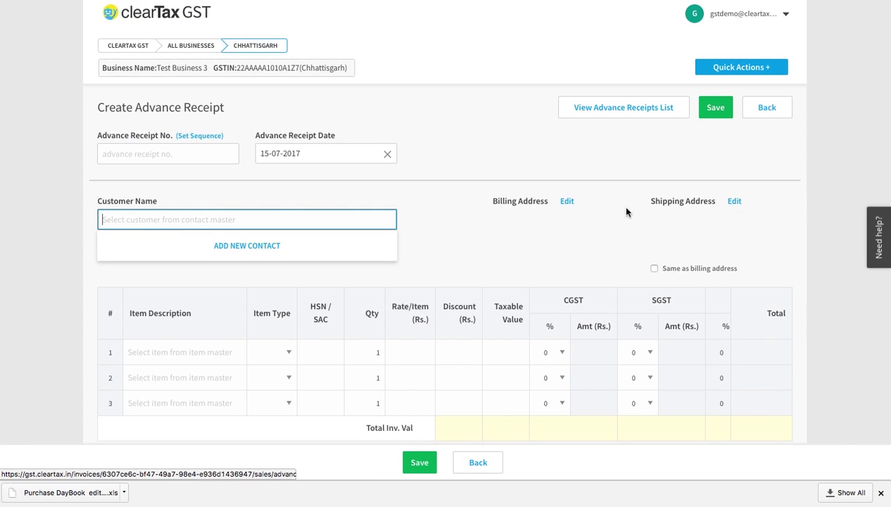
{"action": "left_click", "coordinate": [222, 154]}
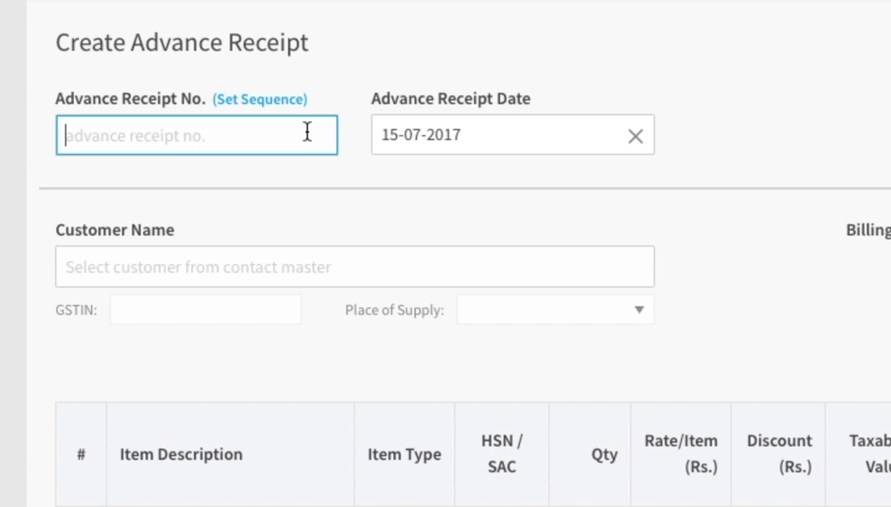
Save an Advance Receipt document sequence with prefix AR and series start 1.
{"action": "left_click", "coordinate": [294, 102]}
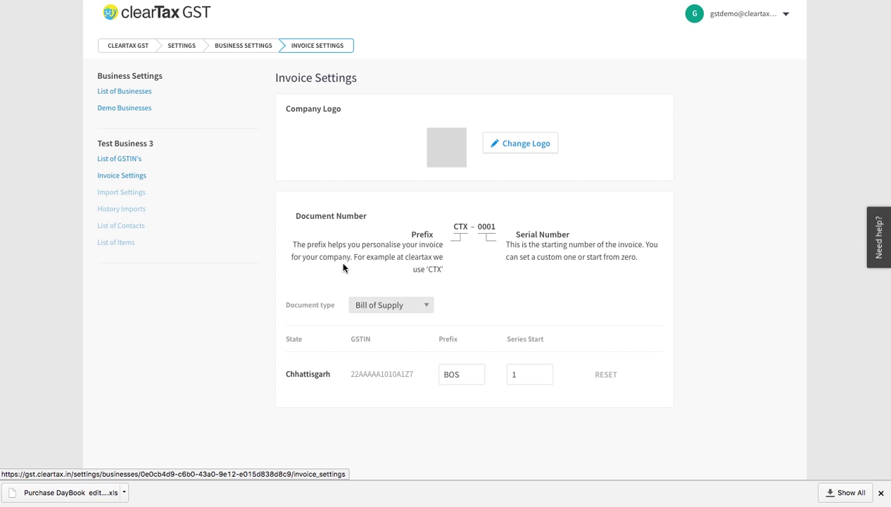
{"action": "left_click", "coordinate": [426, 306]}
{"action": "left_click", "coordinate": [409, 294]}
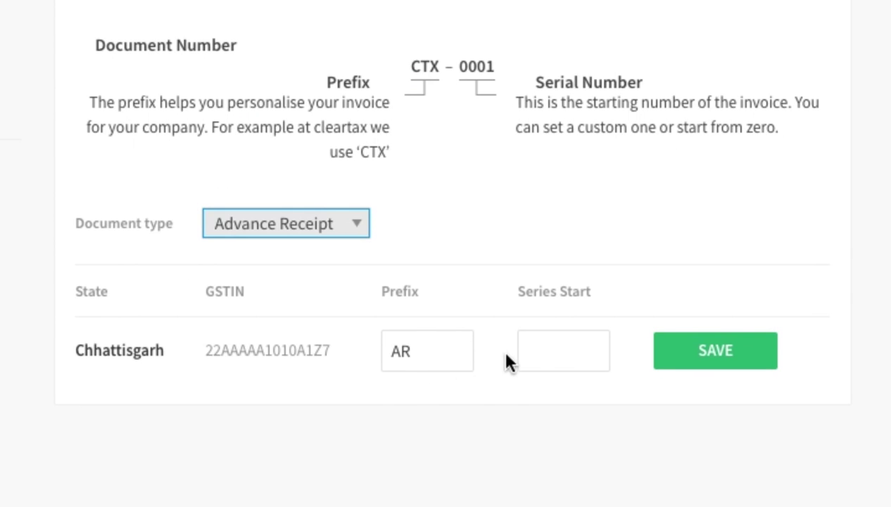
{"action": "left_click", "coordinate": [325, 388]}
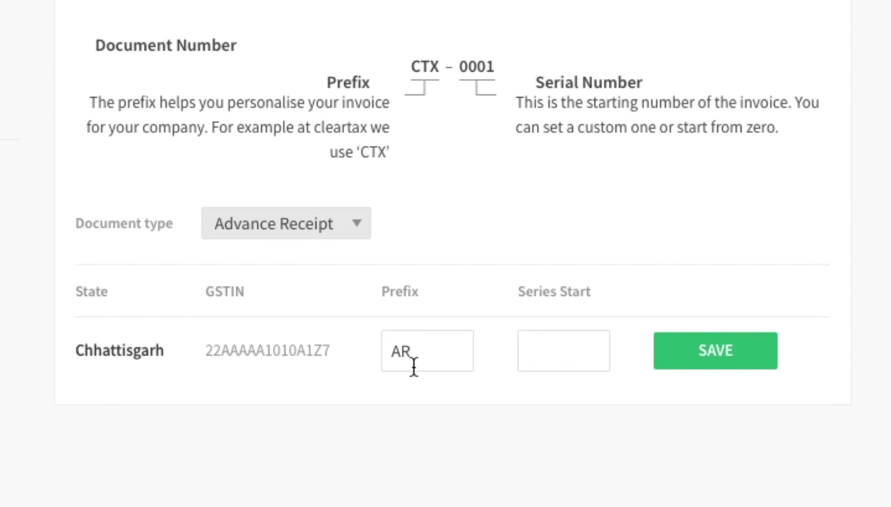
{"action": "left_click", "coordinate": [543, 357]}
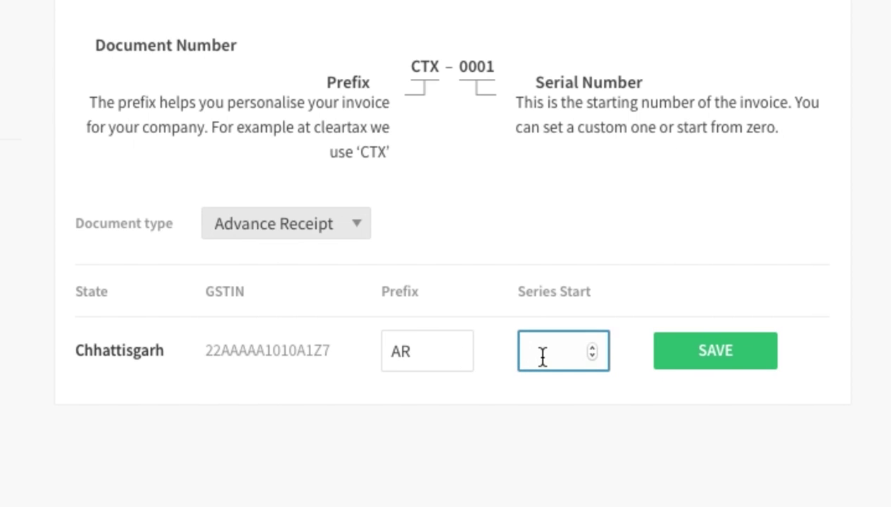
{"action": "type", "text": "0"}
{"action": "key", "text": "BackSpace"}
{"action": "type", "text": "1"}
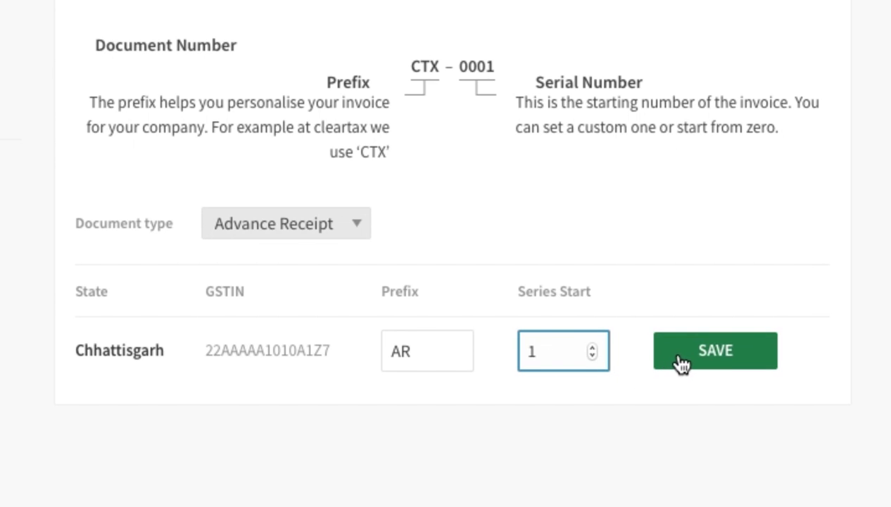
{"action": "left_click", "coordinate": [677, 357]}
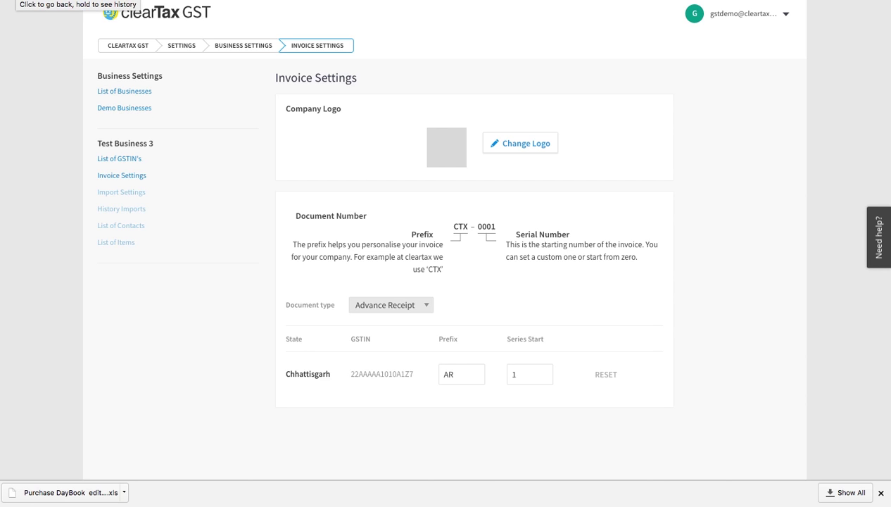
From the receipt form, add a new contact named SHYAM CO and enter the contact person.
{"action": "key", "text": "alt+Left"}
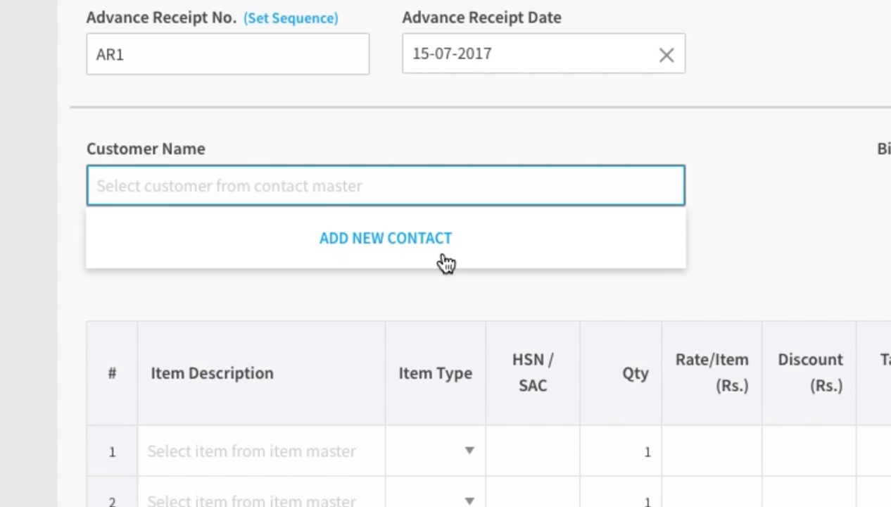
{"action": "left_click", "coordinate": [445, 259]}
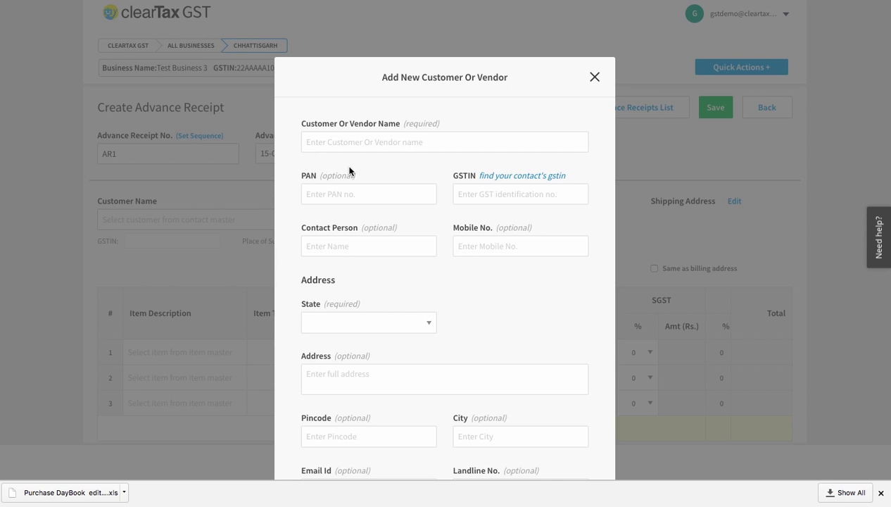
{"action": "left_click", "coordinate": [376, 142]}
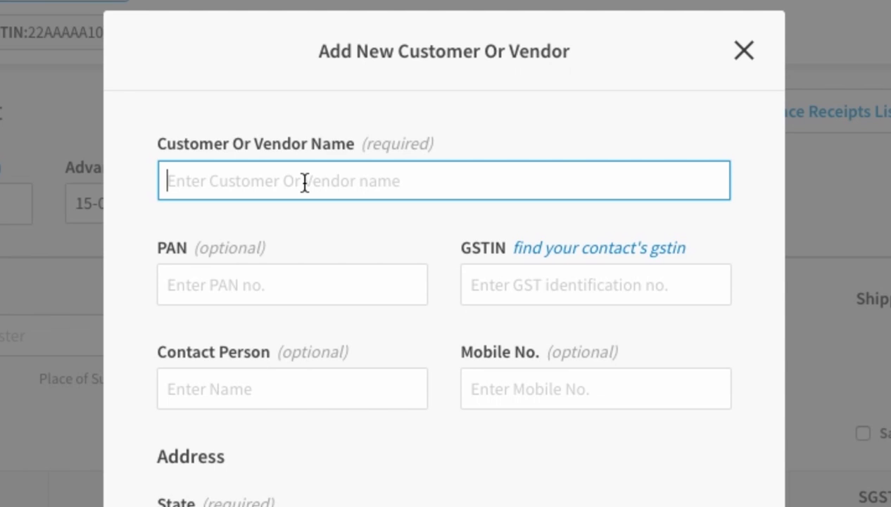
{"action": "type", "text": "SHYAM CO"}
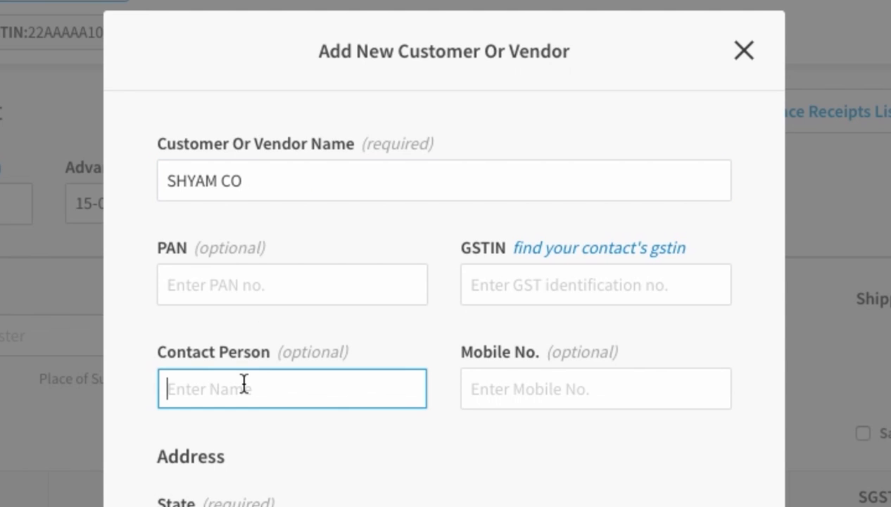
{"action": "type", "text": "SHYAM"}
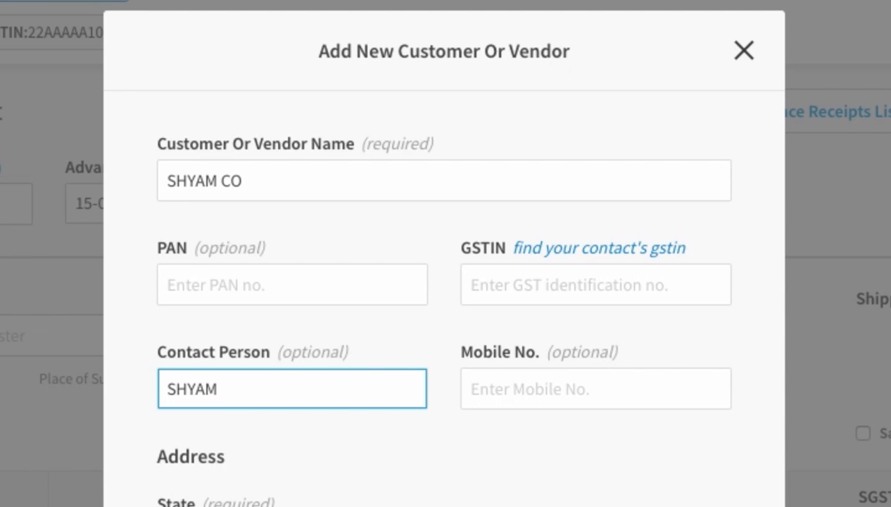
Enter the customer's GSTIN and mobile number, and set the state to Bihar.
{"action": "left_click", "coordinate": [492, 284]}
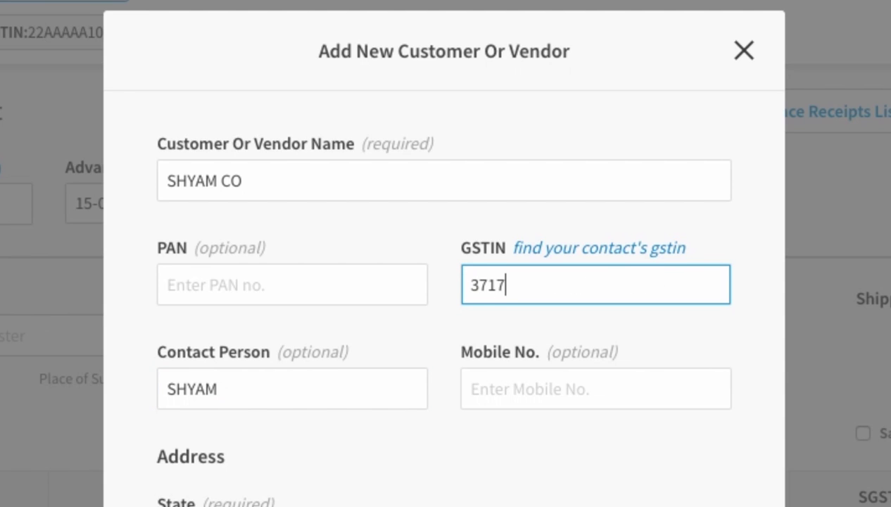
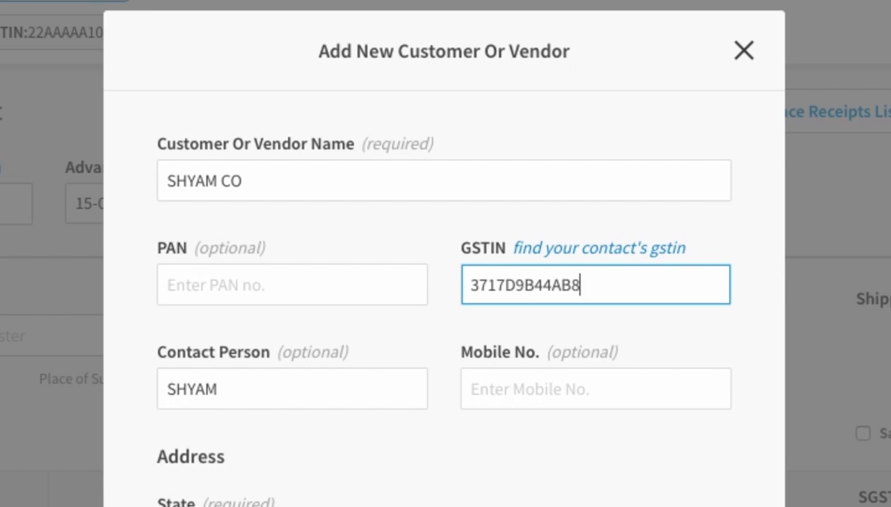
{"action": "left_click", "coordinate": [517, 373]}
{"action": "scroll", "coordinate": [518, 373], "scroll_direction": "down", "scroll_amount": 1}
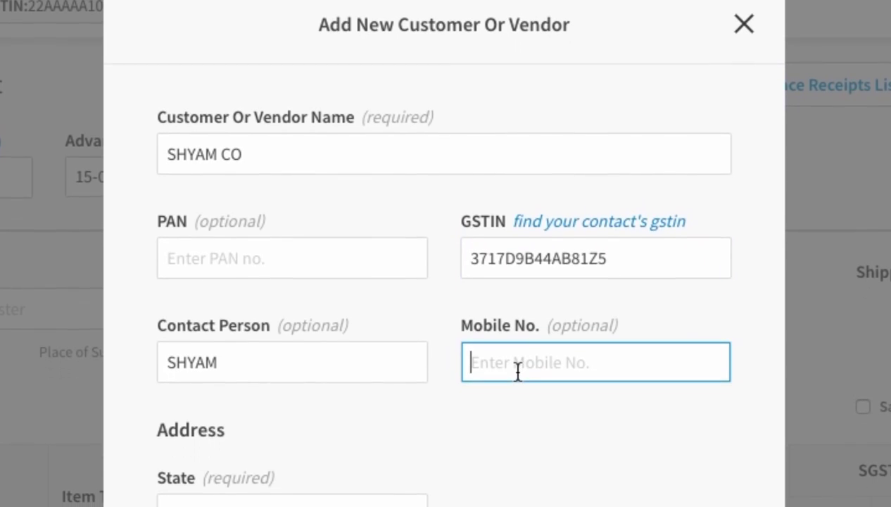
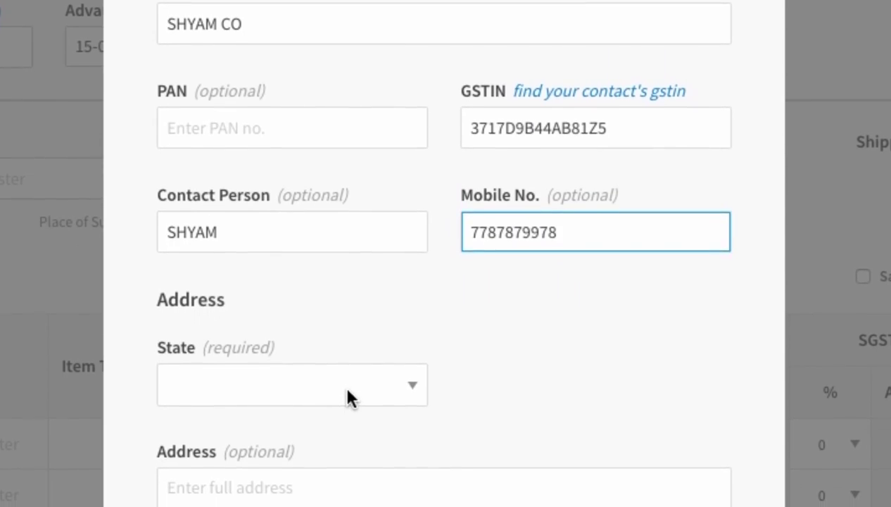
{"action": "left_click", "coordinate": [345, 431]}
{"action": "left_click", "coordinate": [244, 486]}
{"action": "scroll", "coordinate": [245, 466], "scroll_direction": "down", "scroll_amount": 5}
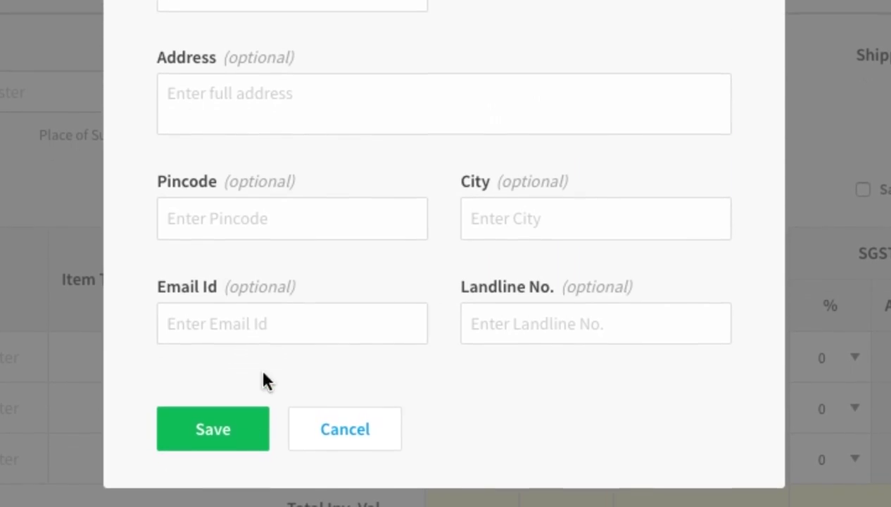
Save SHYAM CO as the customer, keep the Bihar billing address, and make shipping the same.
{"action": "left_click", "coordinate": [213, 430]}
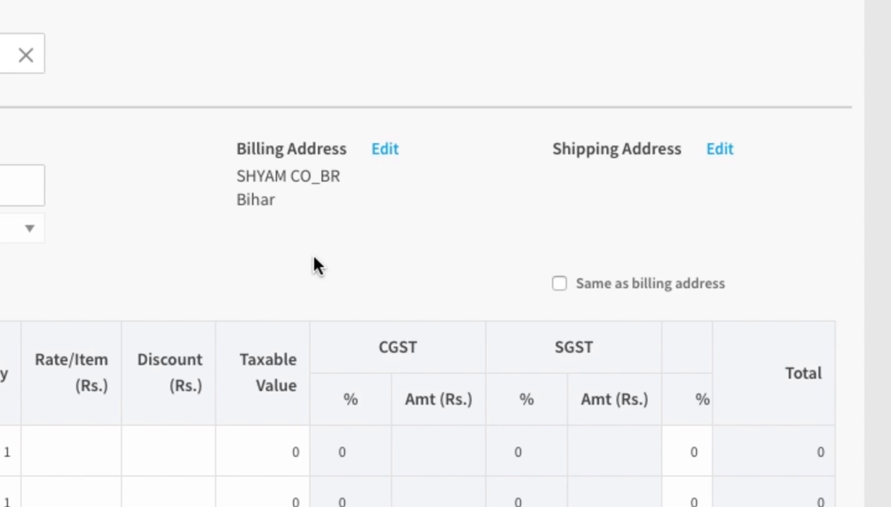
{"action": "left_click", "coordinate": [387, 151]}
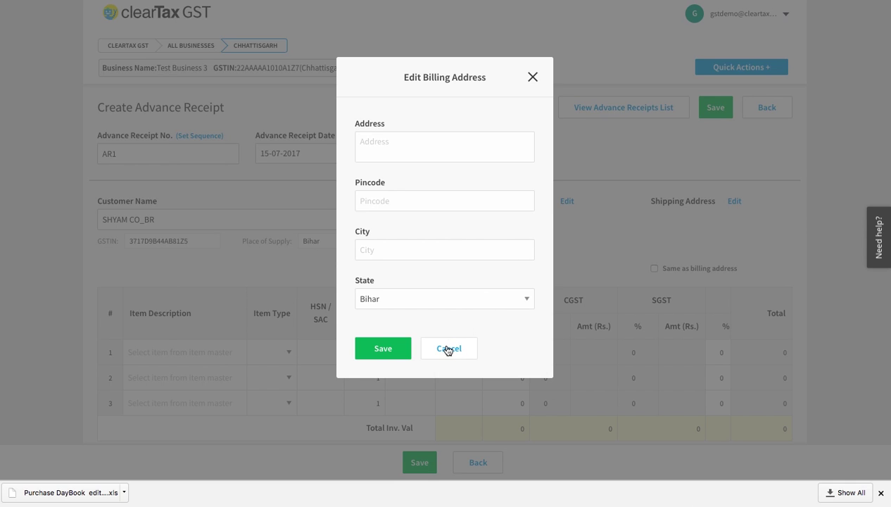
{"action": "left_click", "coordinate": [402, 348]}
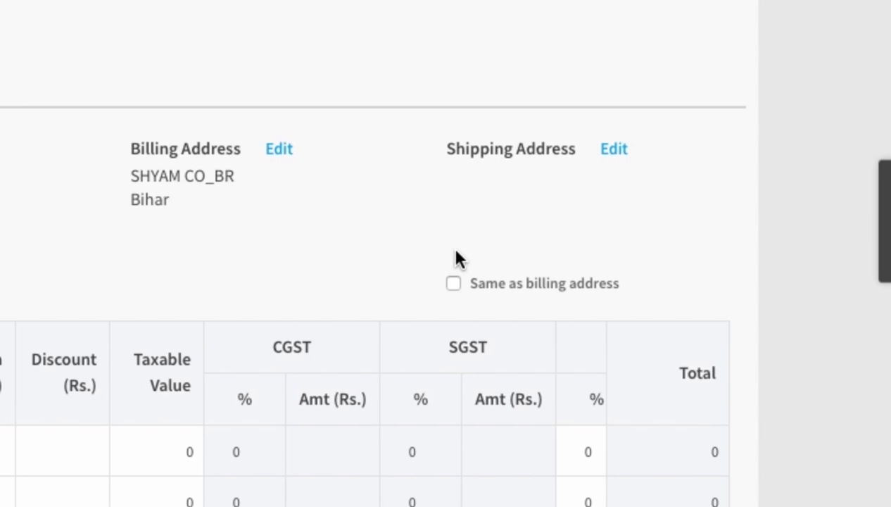
{"action": "left_click", "coordinate": [454, 282]}
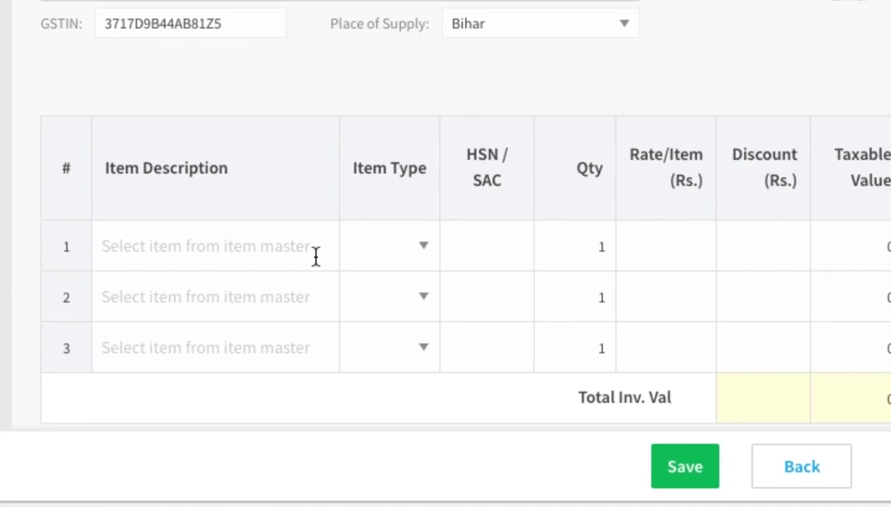
Add the existing SALT item on line 1 with a taxable value of 1000.
{"action": "left_click", "coordinate": [234, 352]}
{"action": "type", "text": "SALT"}
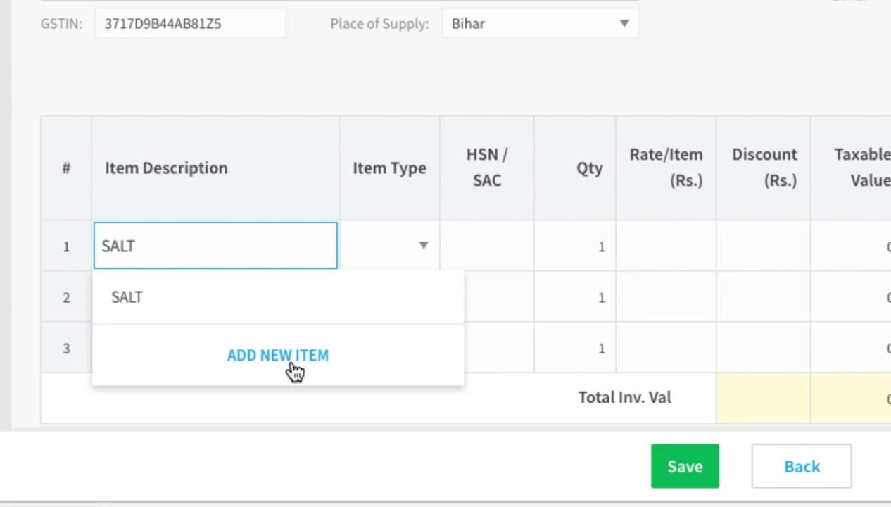
{"action": "left_click", "coordinate": [292, 318]}
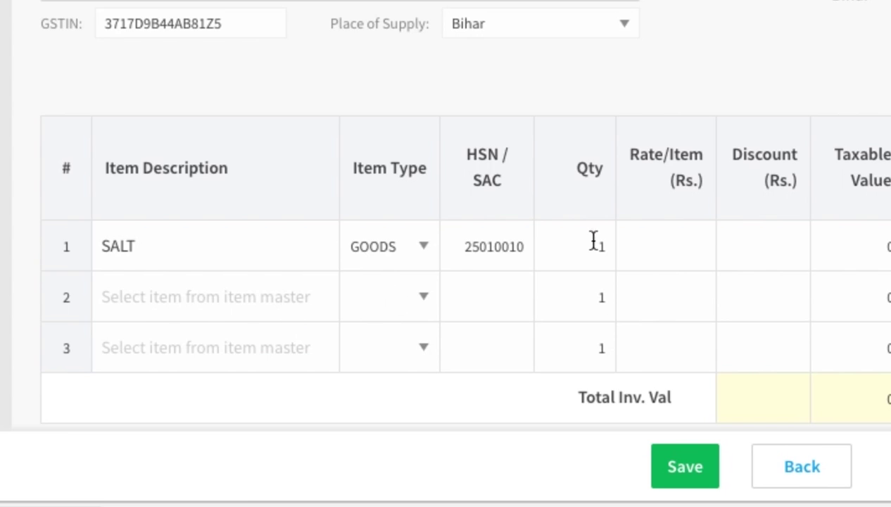
{"action": "left_click", "coordinate": [346, 248]}
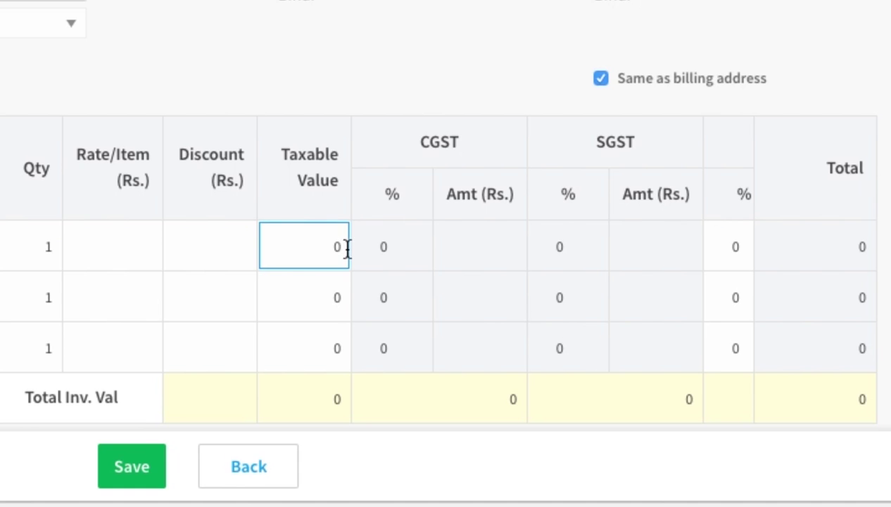
{"action": "type", "text": "1000"}
{"action": "key", "text": "Tab"}
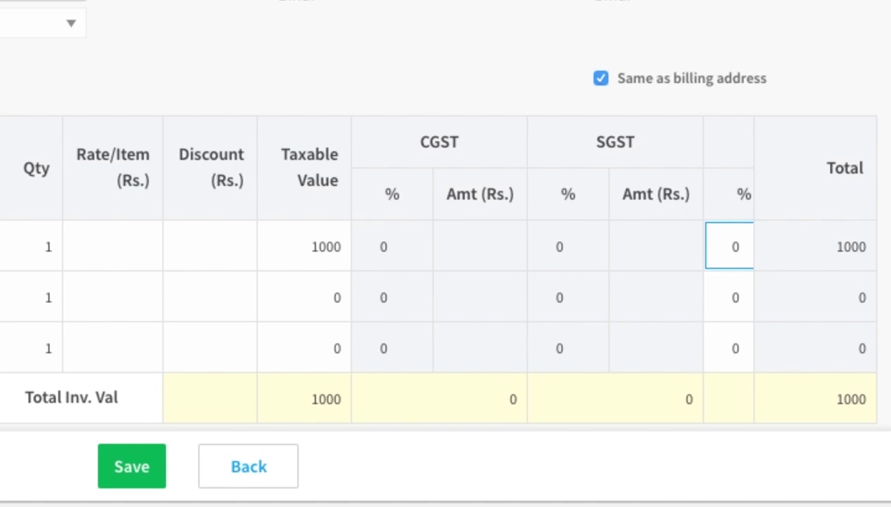